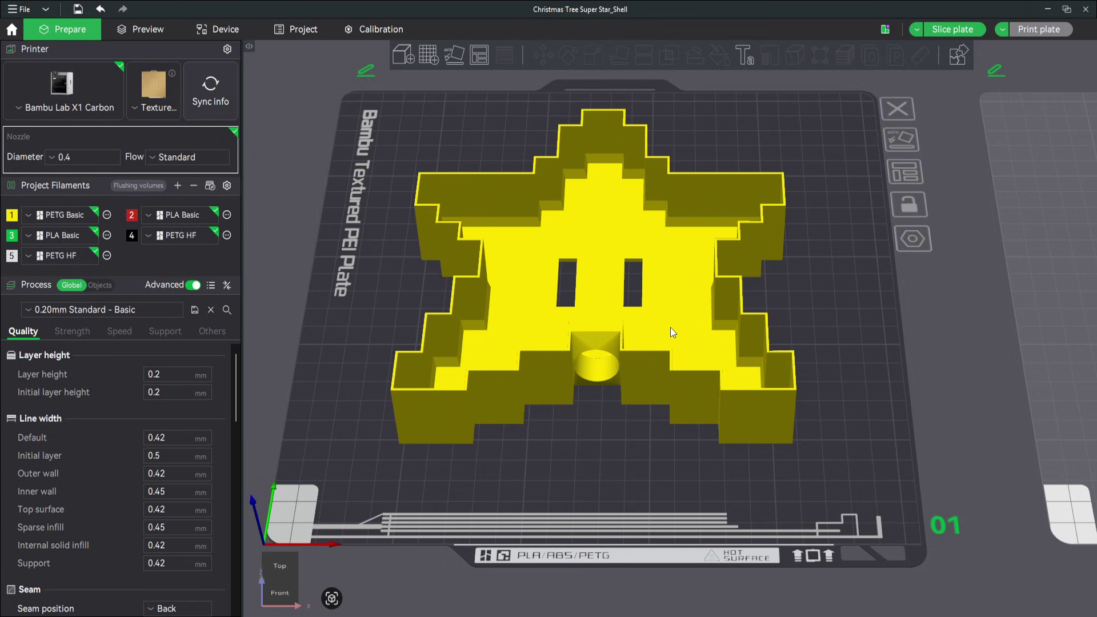
Open the brim ears tool for the star shell and set this object's brim type to painted.
left_click(669, 326)
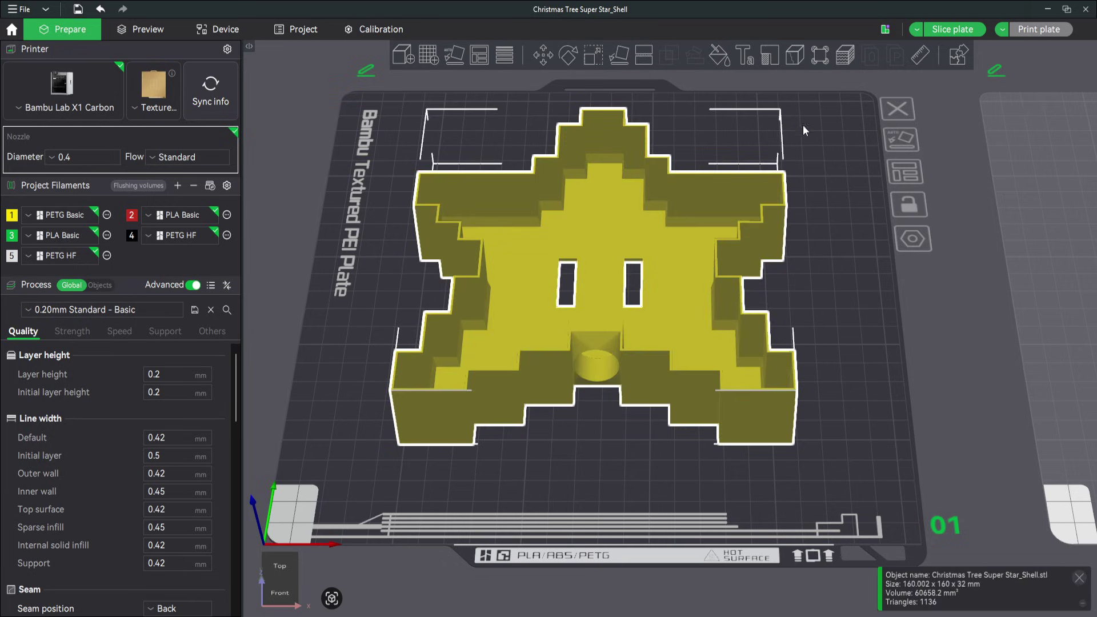
left_click(820, 57)
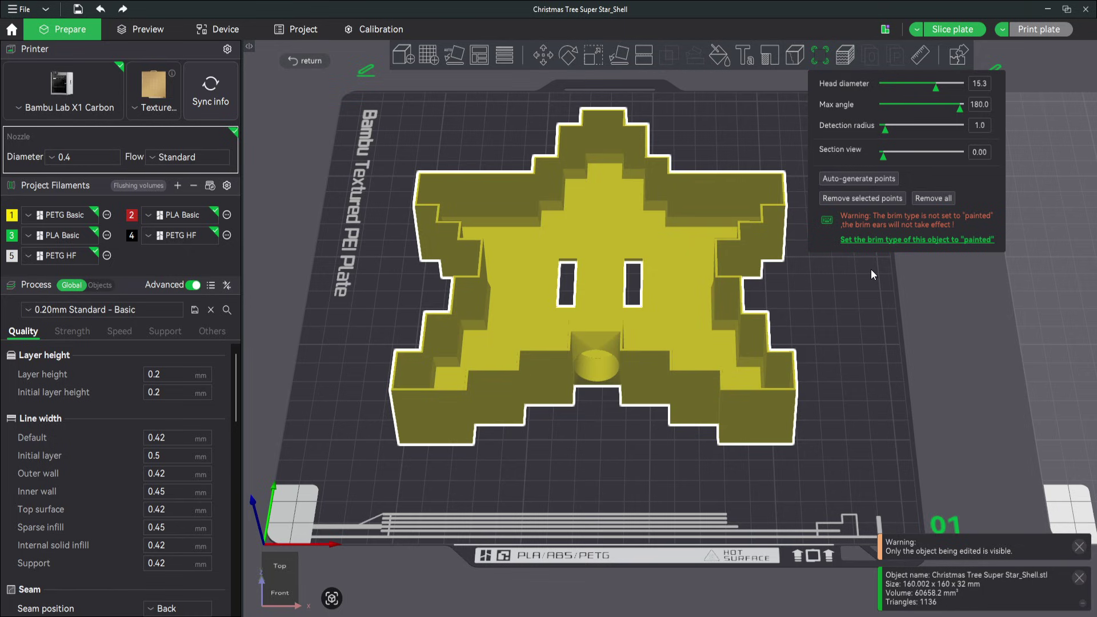
left_click(902, 240)
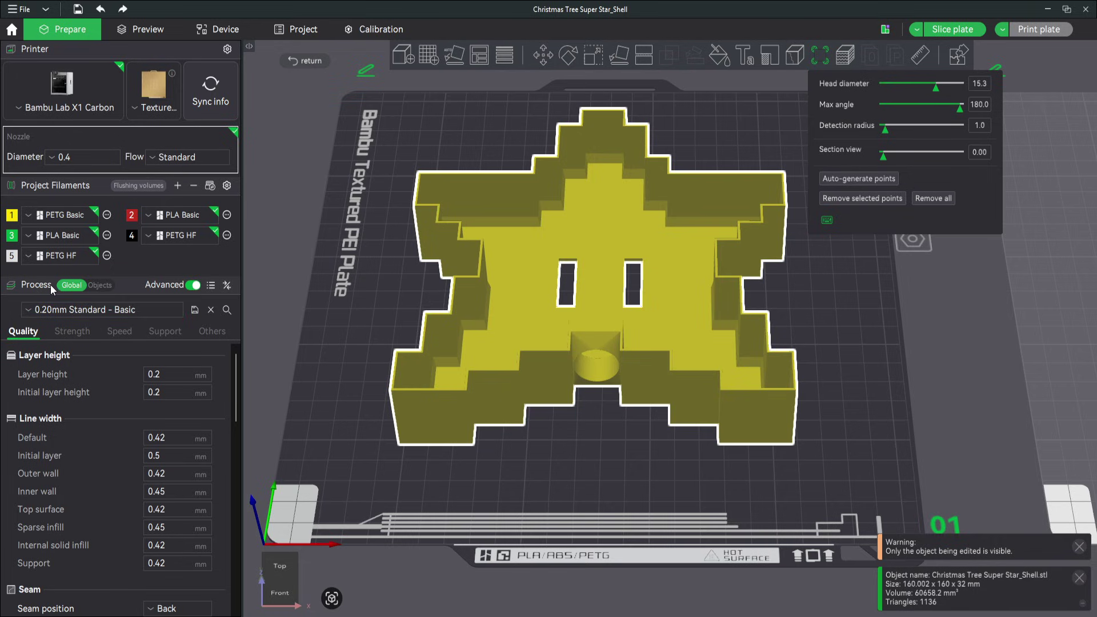
Reset the brim type override in the star shell's object-specific settings to its default.
left_click(100, 285)
left_click(90, 345)
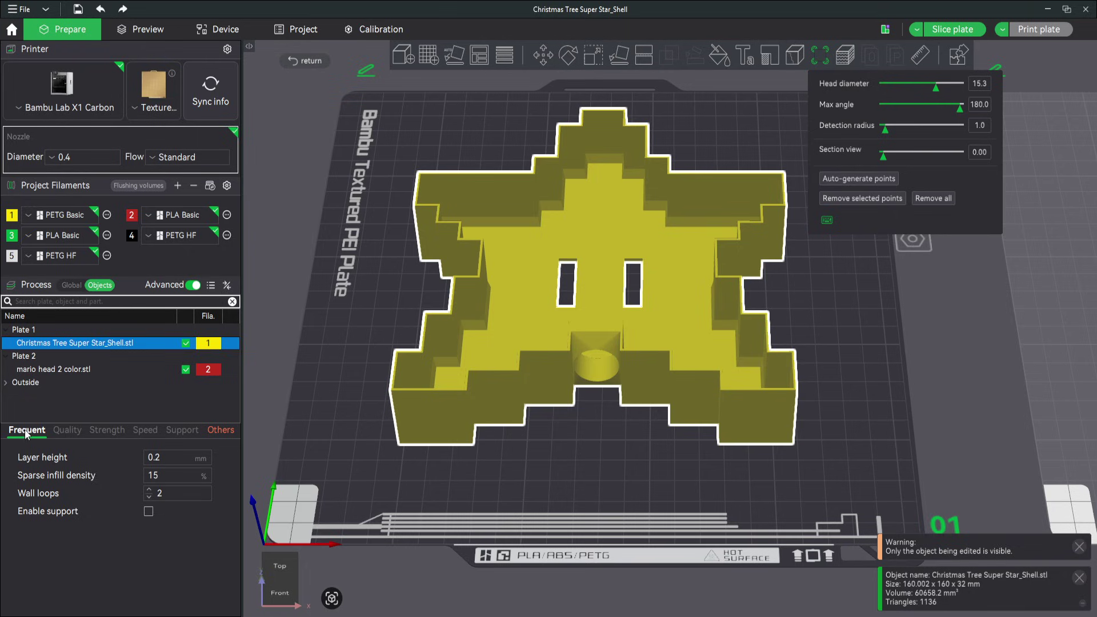
left_click(220, 429)
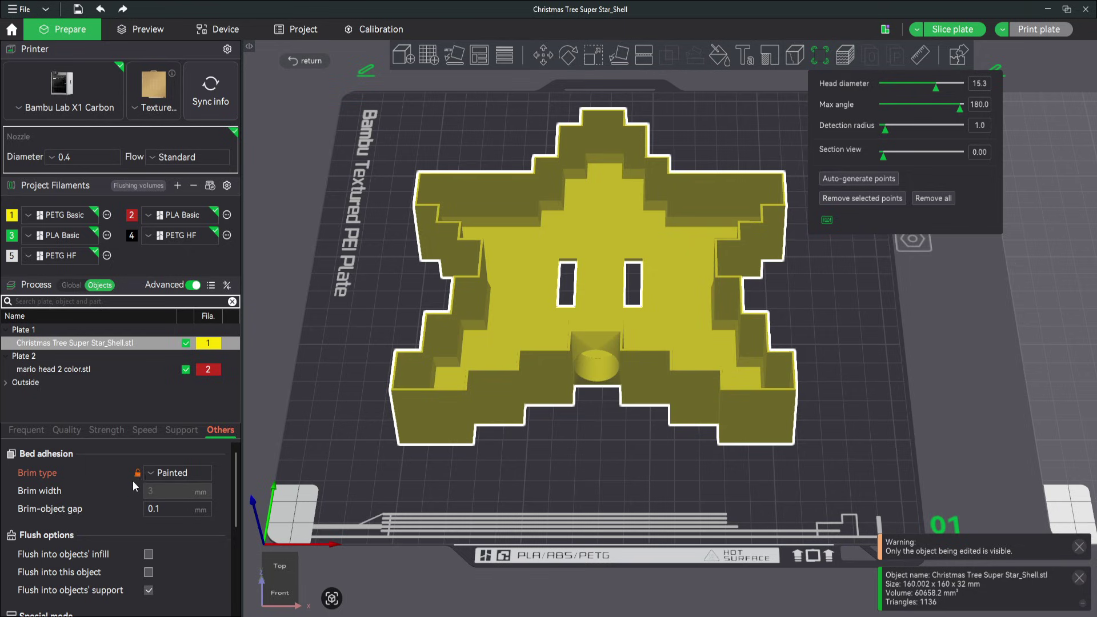
left_click(136, 472)
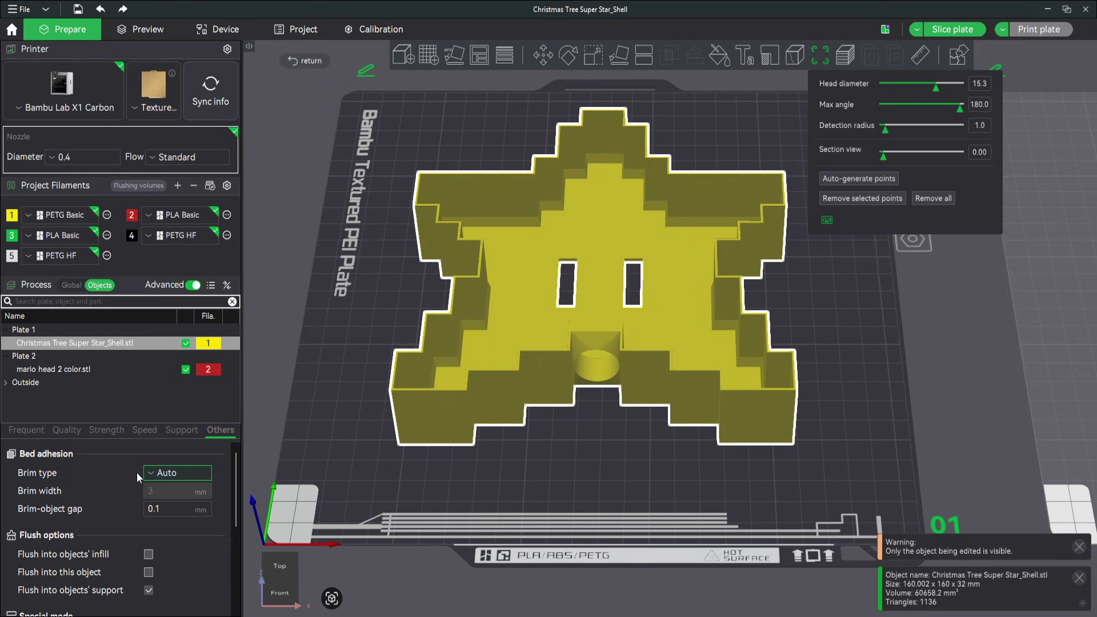
Set the brim type to Painted in the global process settings.
left_click(68, 283)
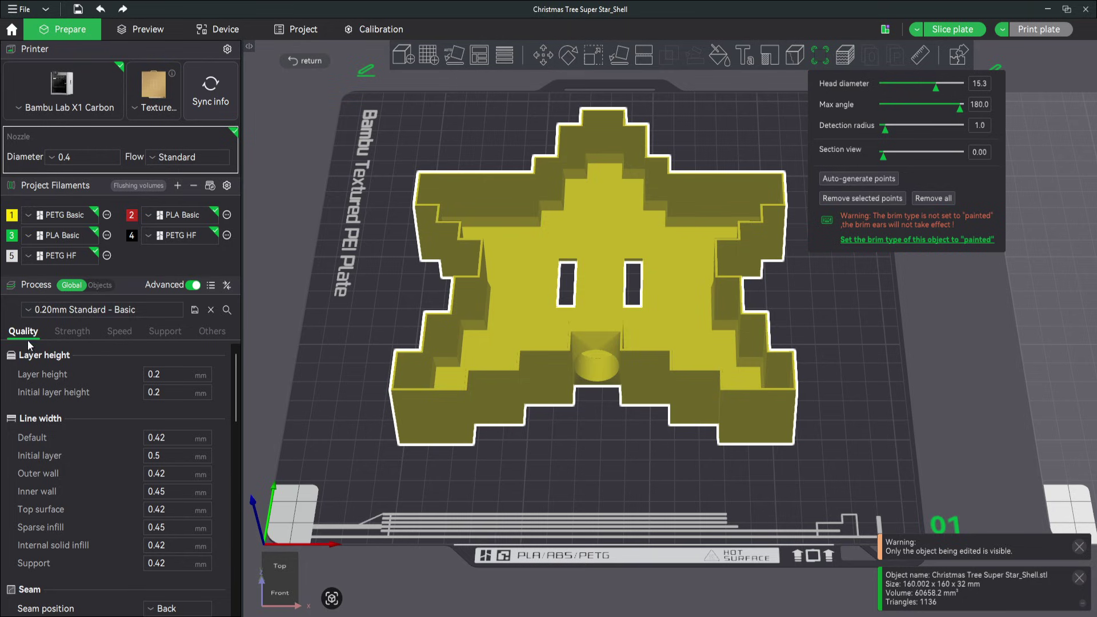
left_click(212, 332)
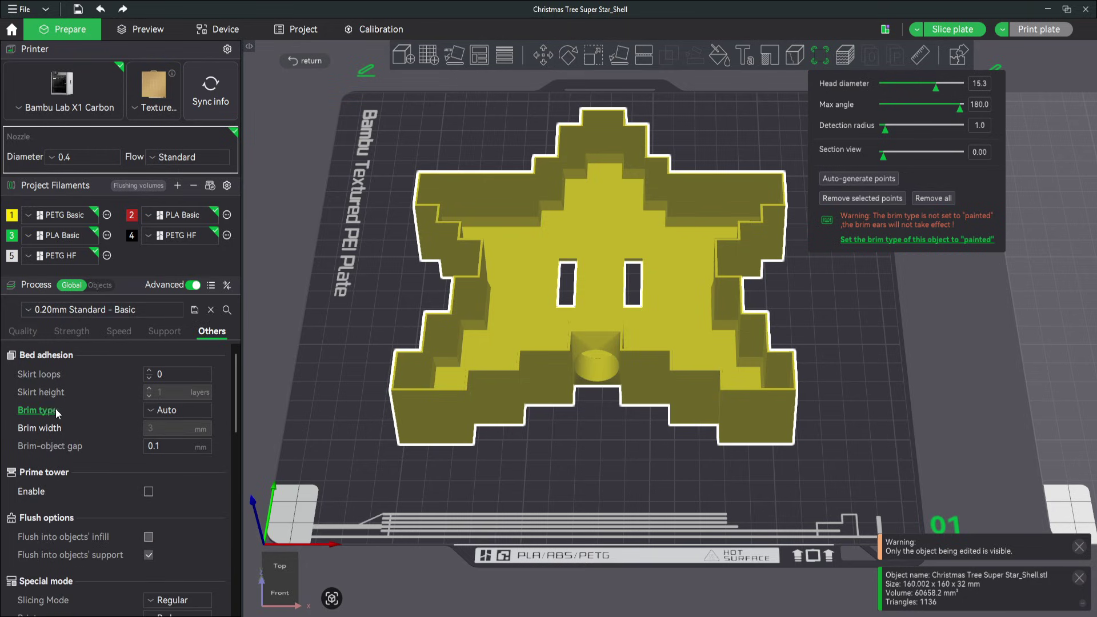
left_click(183, 443)
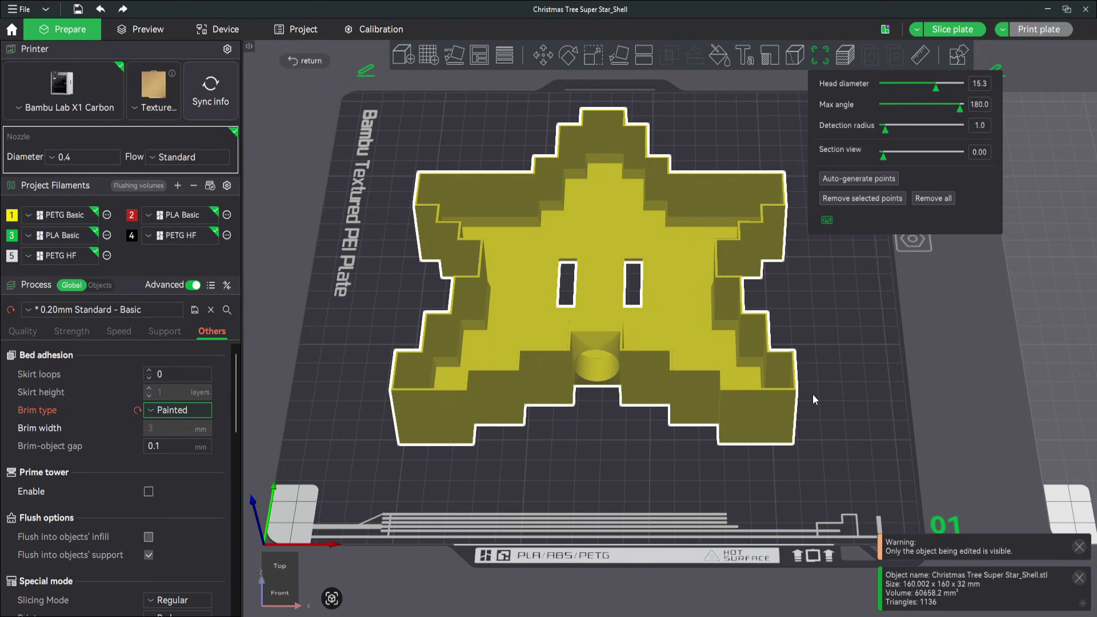
Place brim ears by hand with a 15.3 head diameter along the stepped front edge of the star.
left_click(447, 422)
left_click(513, 400)
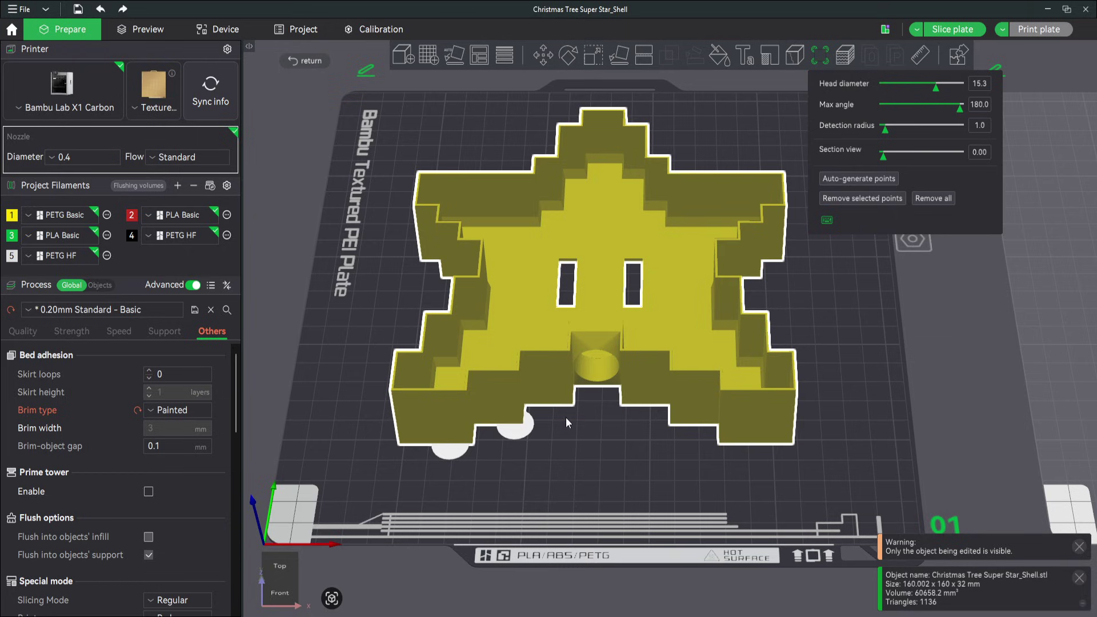
left_click(567, 388)
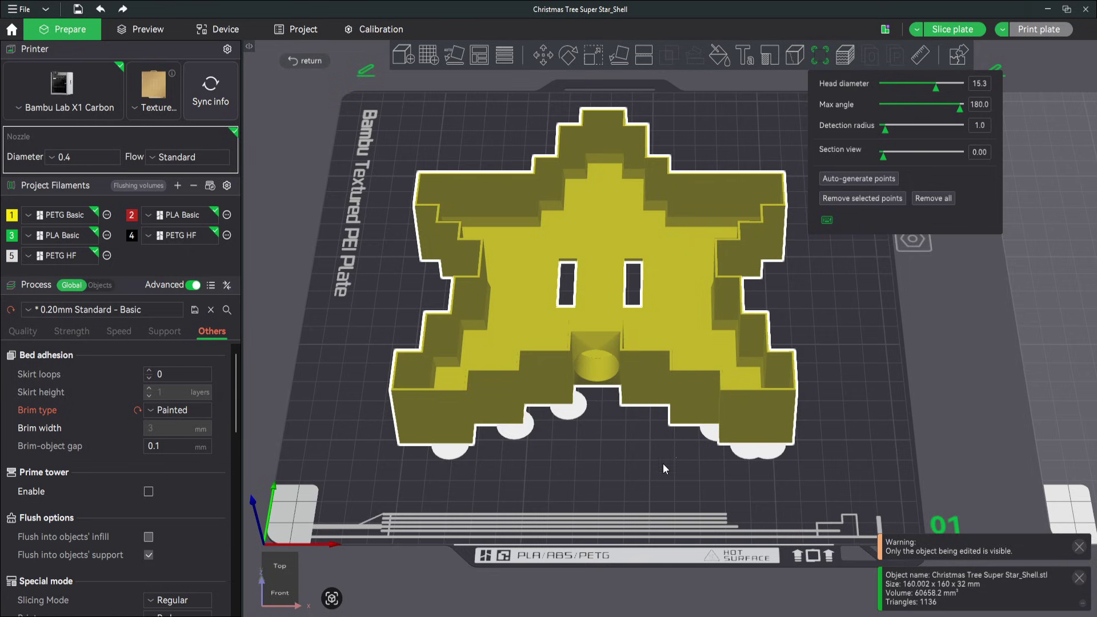
Delete individual brim ears beside the star's front-right leg and clear all remaining ears.
right_click(748, 453)
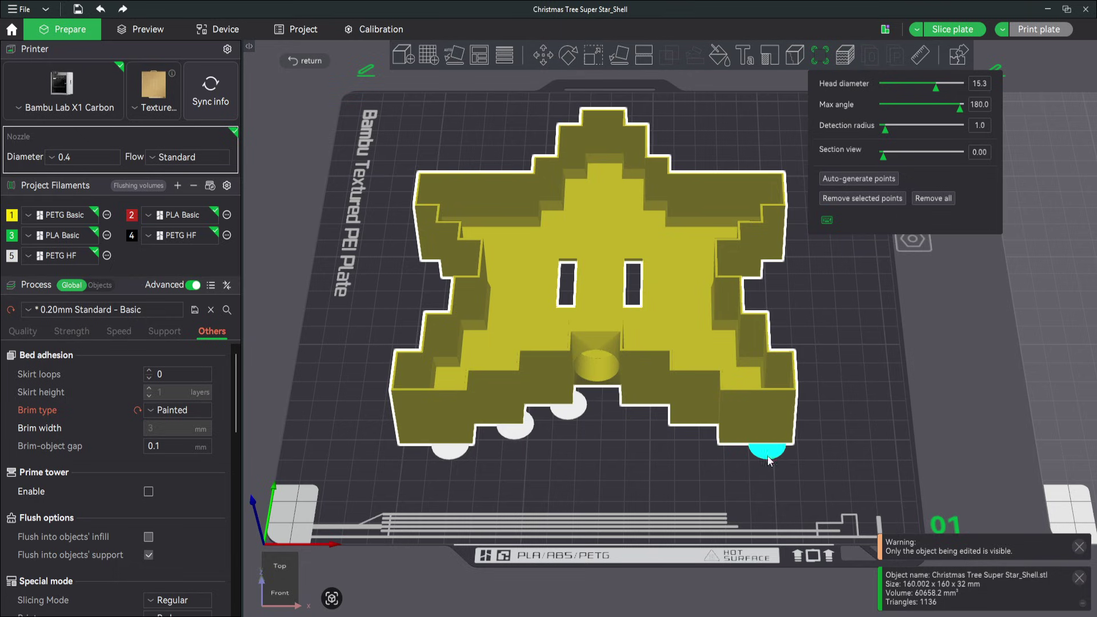
right_click(767, 452)
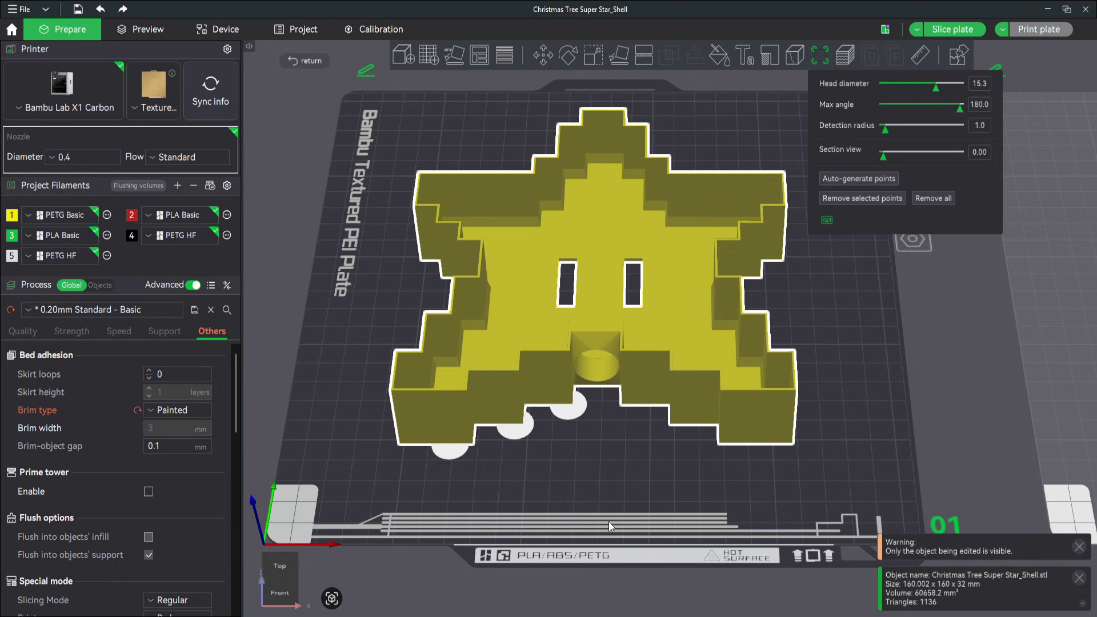
left_click(931, 200)
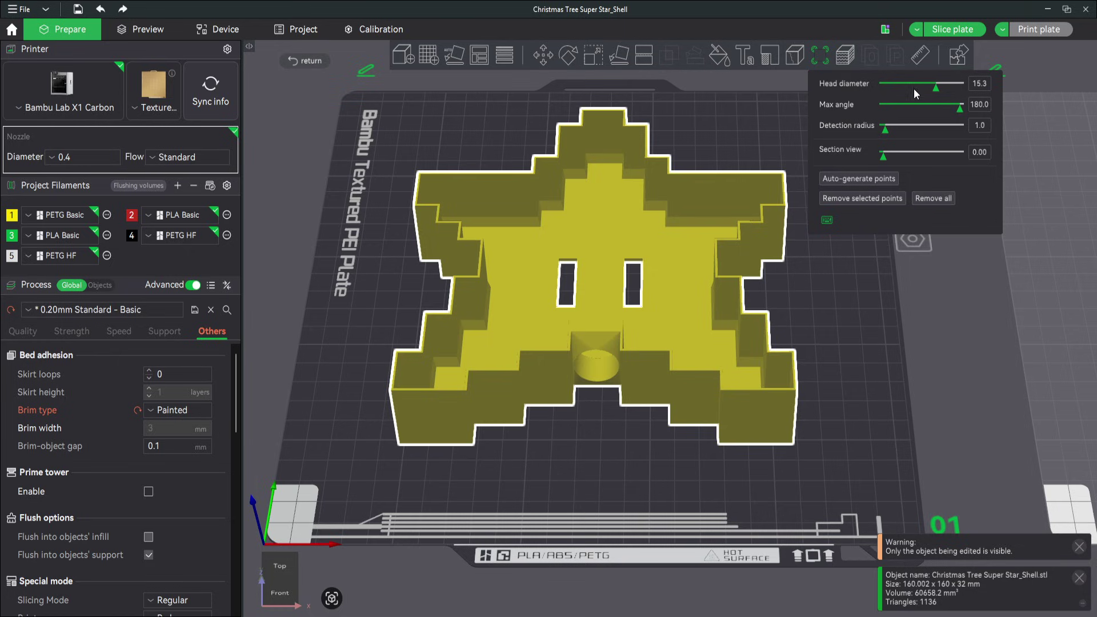
Place brim ears with a 20.0 head diameter along the star's front edge and remove the three selected inner ones.
mouse_move(935, 87)
left_mouse_down()
mouse_move(910, 91)
mouse_move(933, 90)
left_mouse_up()
left_click(516, 406)
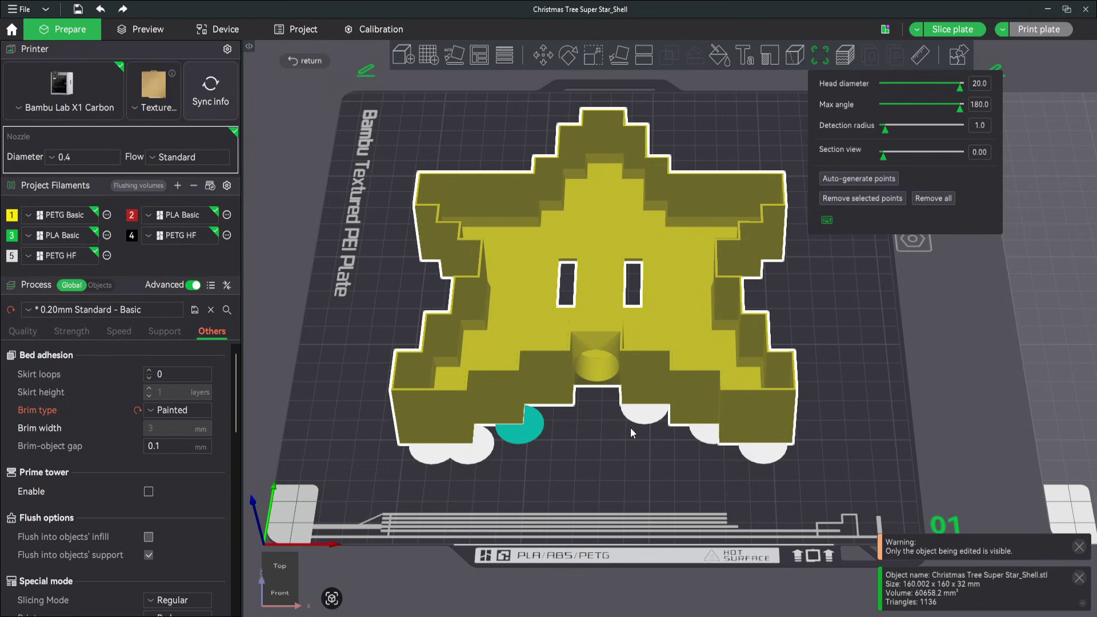
left_click(642, 416)
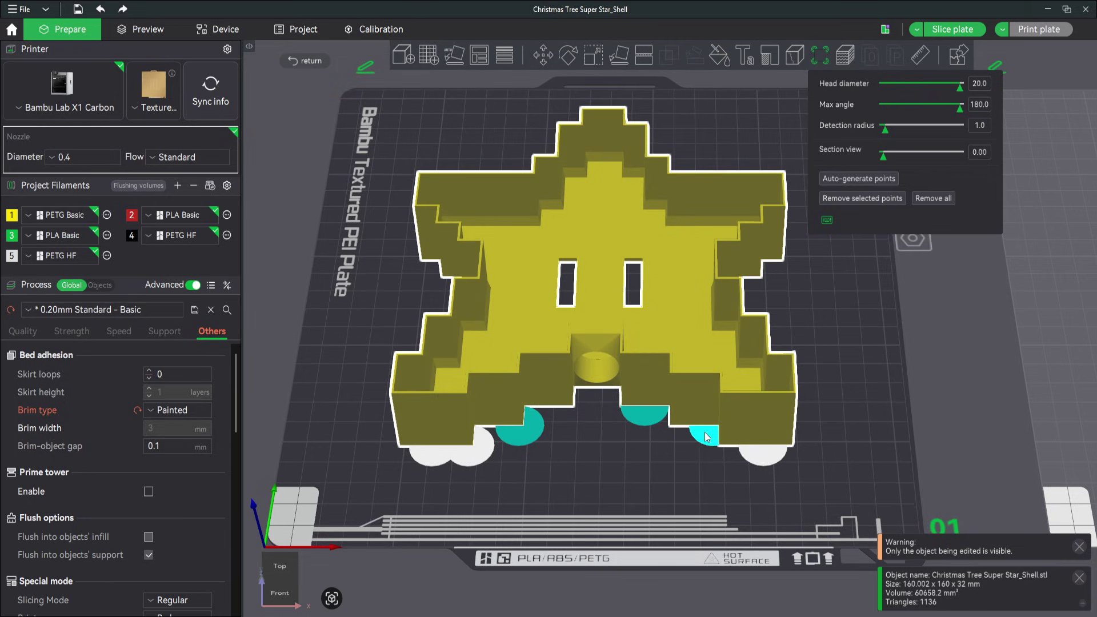
left_click(862, 199)
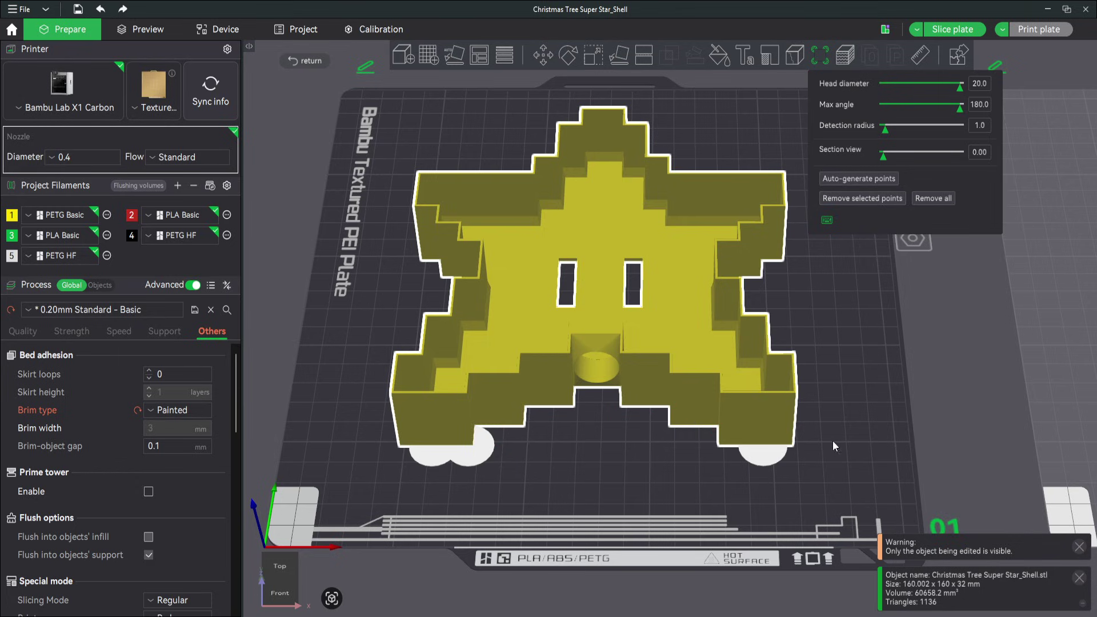
Clear the hand-placed ears, and try auto-generated brim ears around the star before removing them all.
left_click(935, 199)
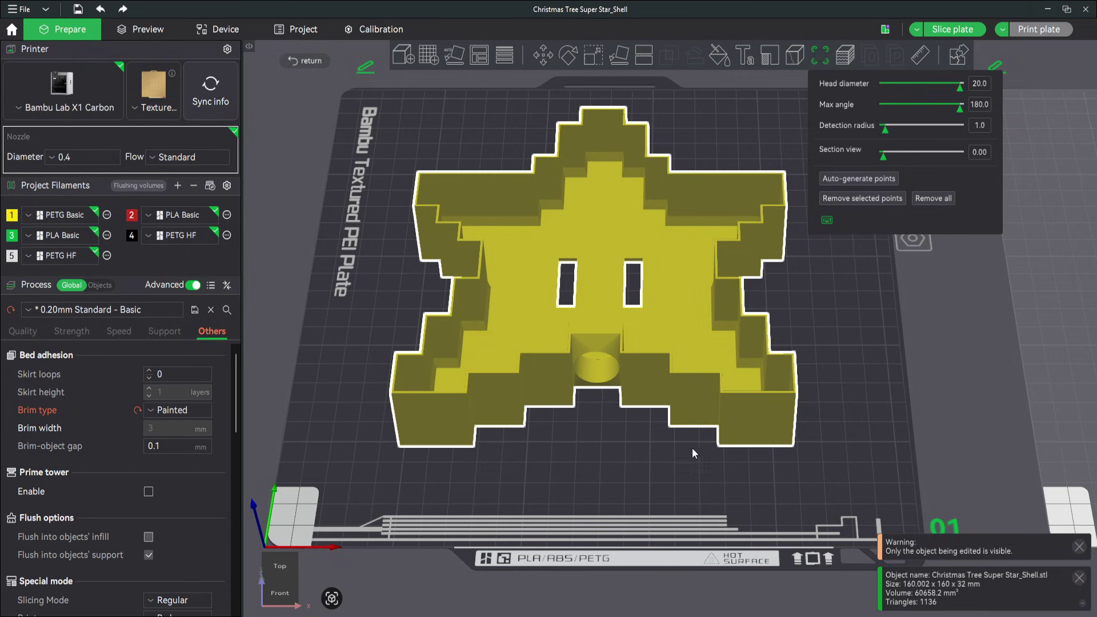
left_click(858, 179)
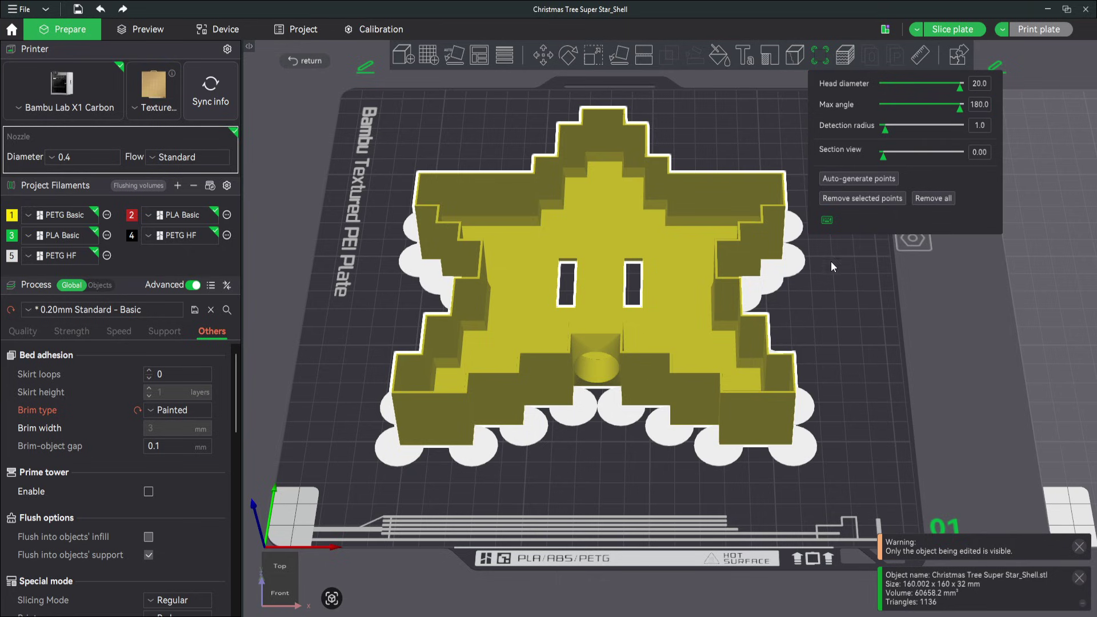
left_click(934, 198)
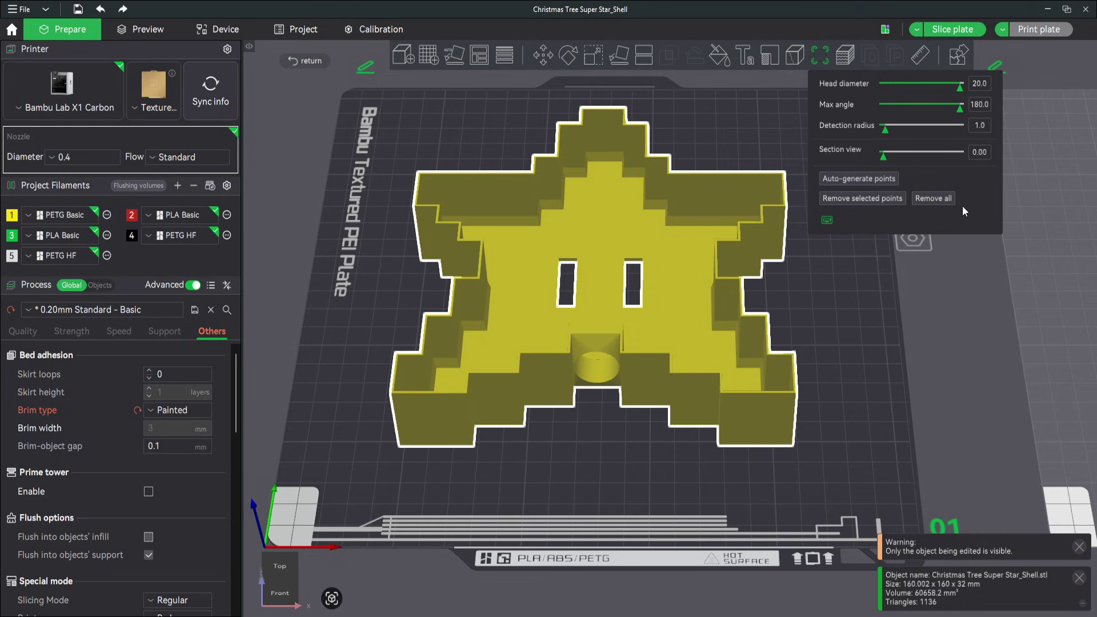
Set the max angle for brim ear generation to 120.
left_click_drag(952, 110, 917, 114)
type("120")
key("Return")
Examine the star's interior by moving the section view through its height, and return it to 0.00.
left_click_drag(883, 156, 920, 162)
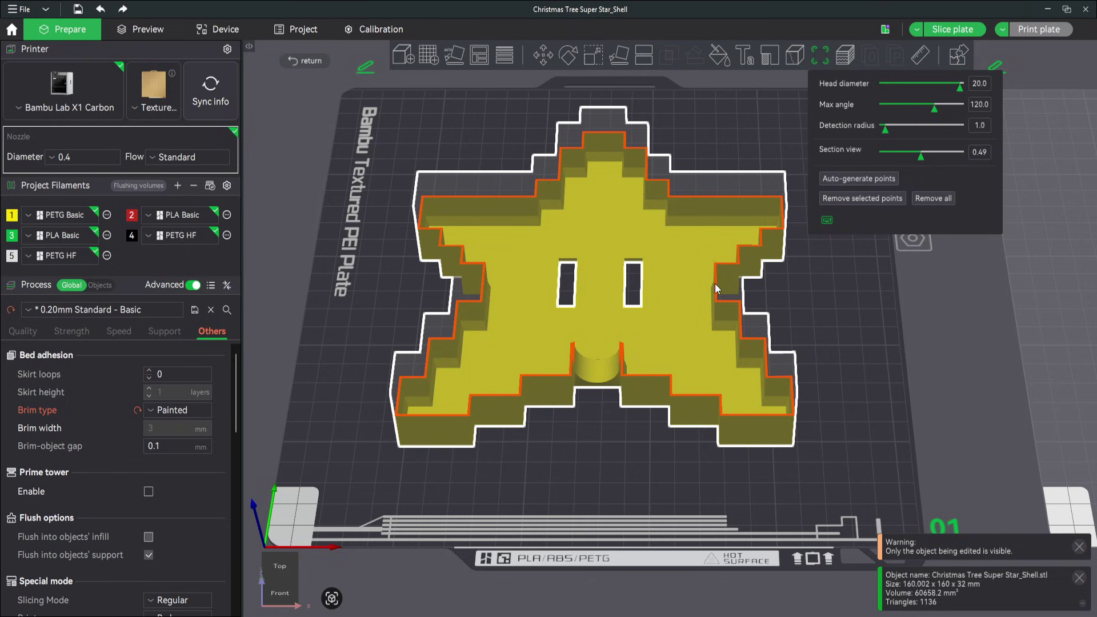
scroll(680, 317, "up", 9, "alt")
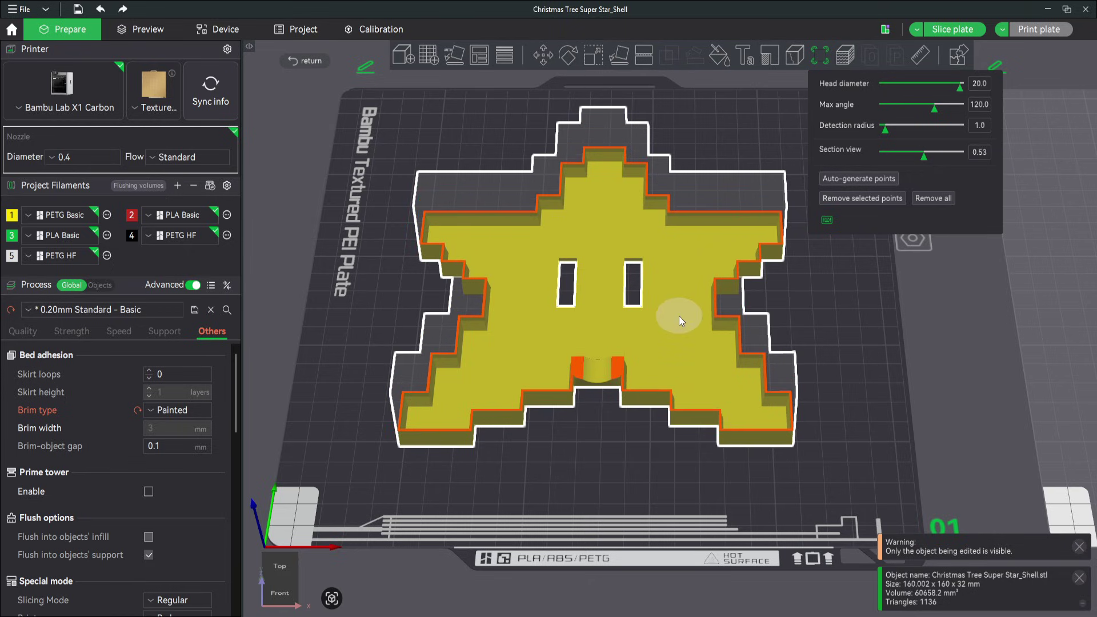
scroll(679, 316, "down", 13, "alt")
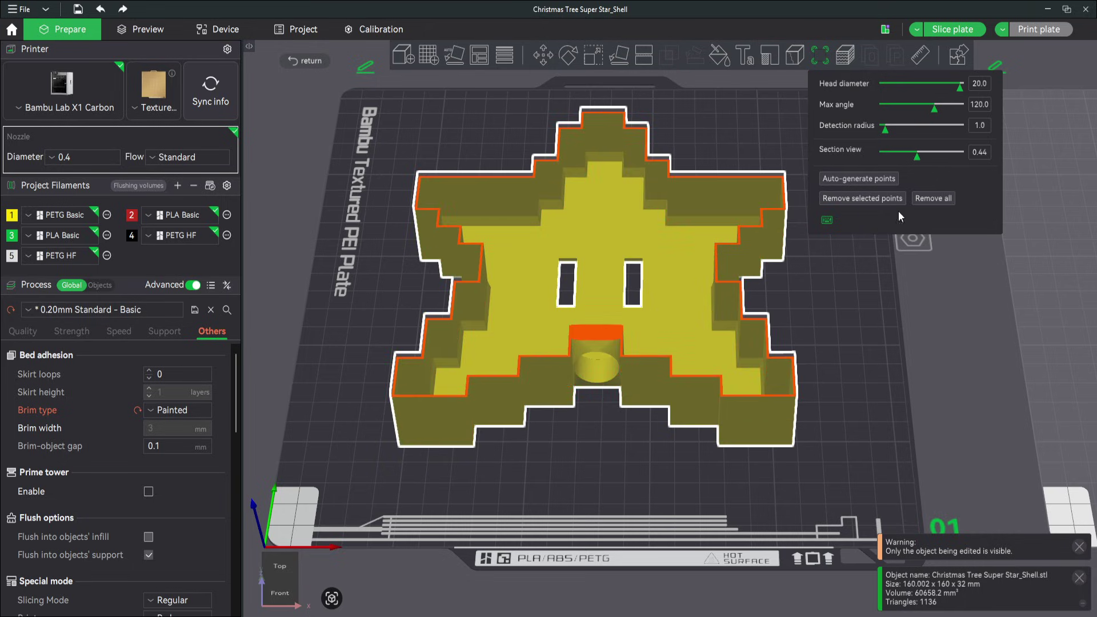
left_click_drag(918, 156, 860, 160)
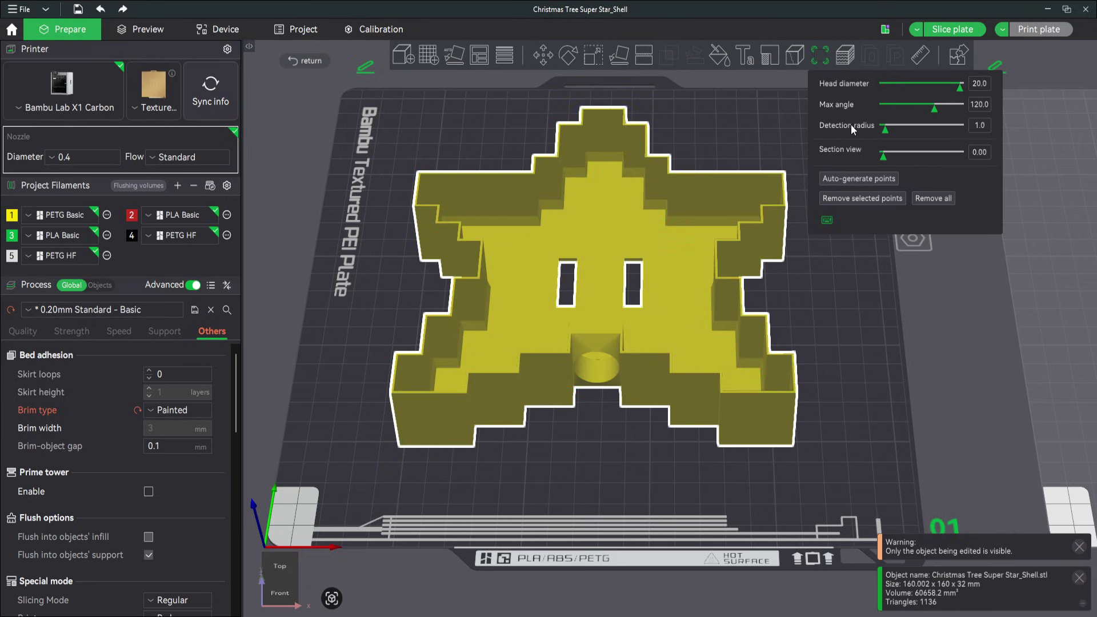
Leave brim ear editing on the star and open the brim ears tool for the Mario head on plate 2.
right_click_drag(872, 339, 356, 313)
right_click_drag(799, 293, 628, 298)
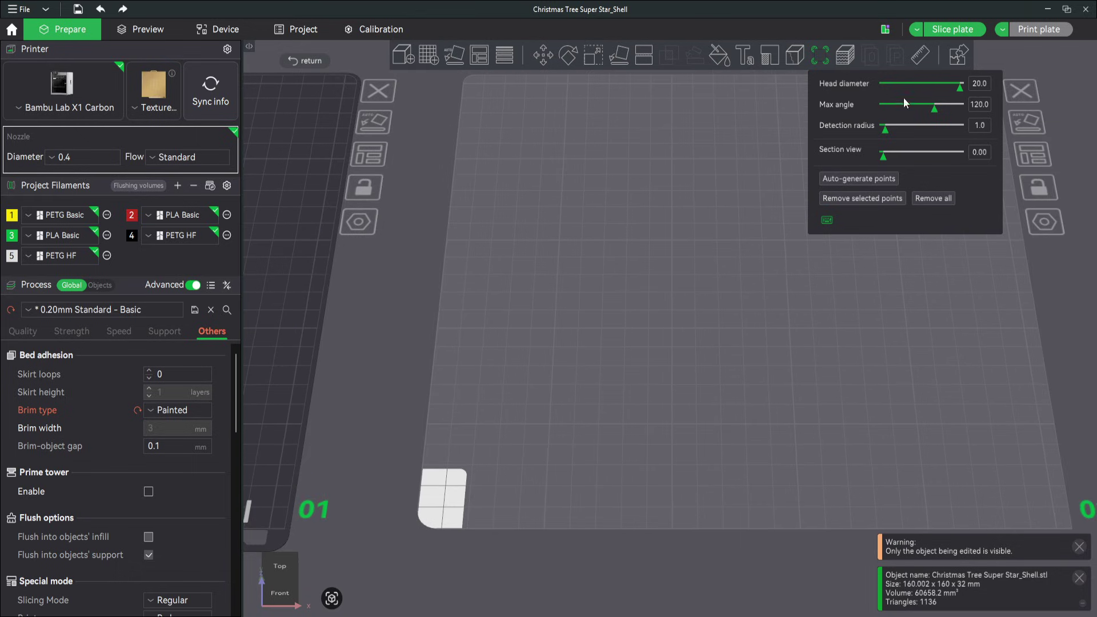
left_click(831, 53)
right_click_drag(951, 398, 829, 407)
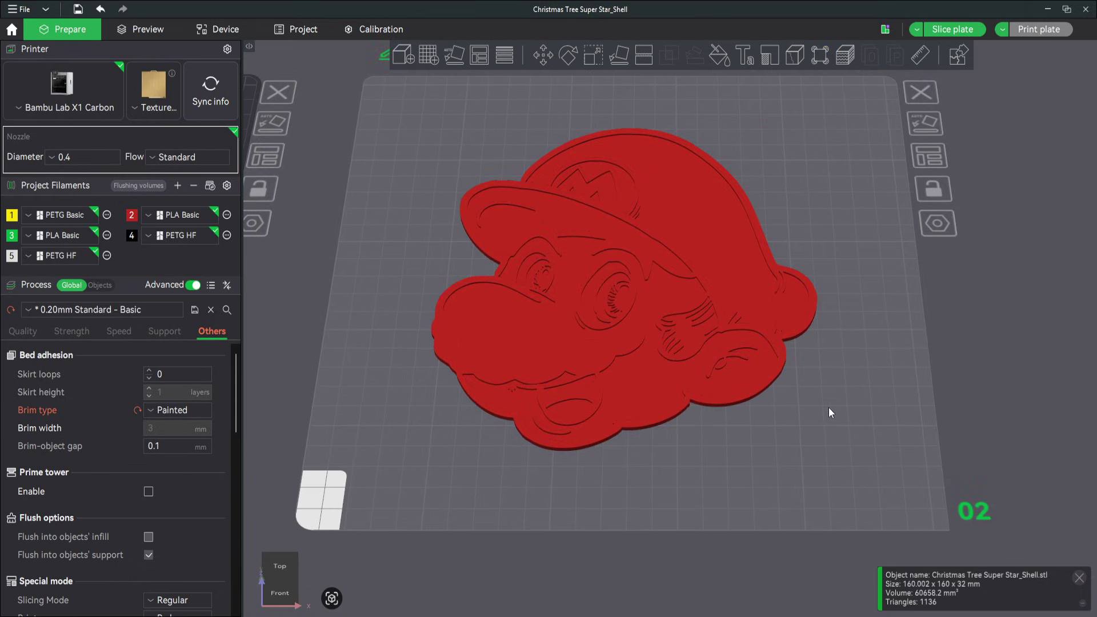
left_click(638, 403)
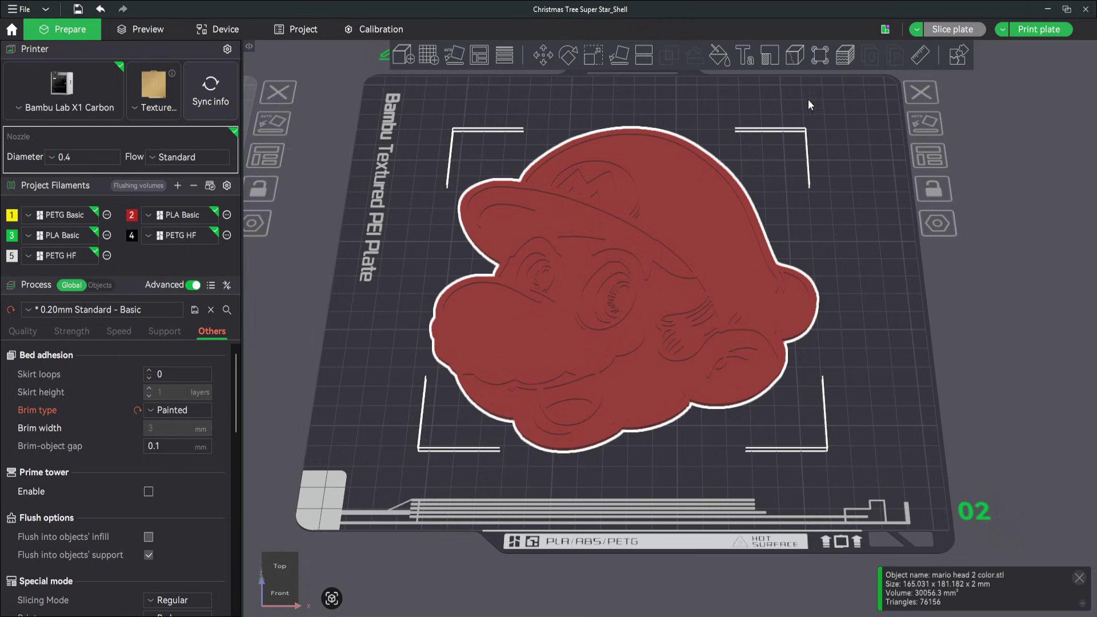
left_click(821, 56)
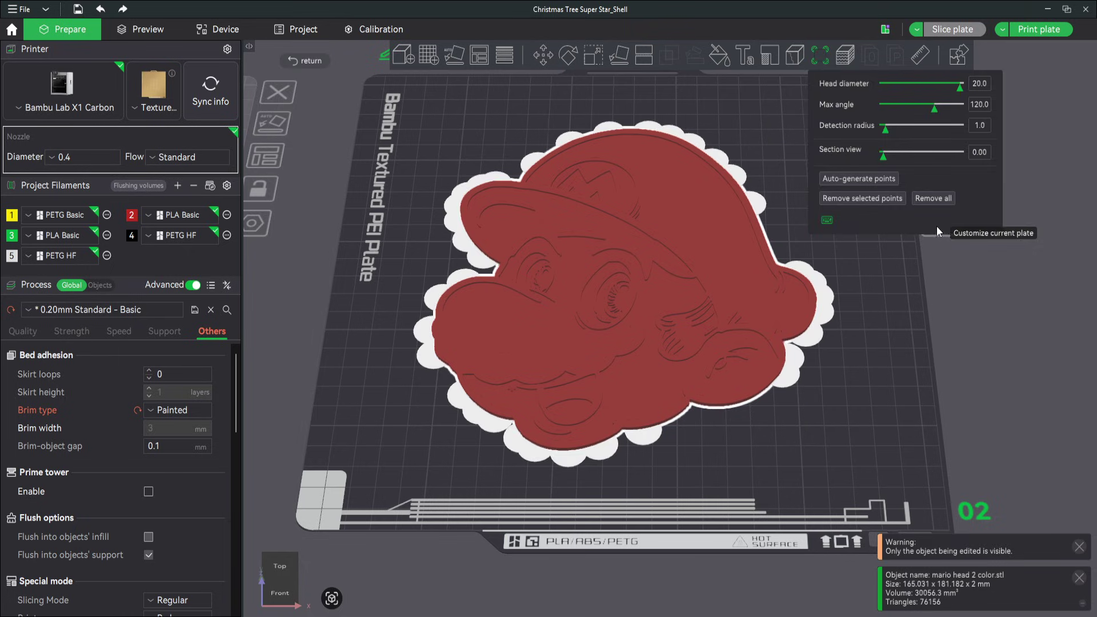
Remove the Mario head's existing ears and auto-generate new ones with a 15.3 head diameter and 36.0 detection radius.
left_click(936, 199)
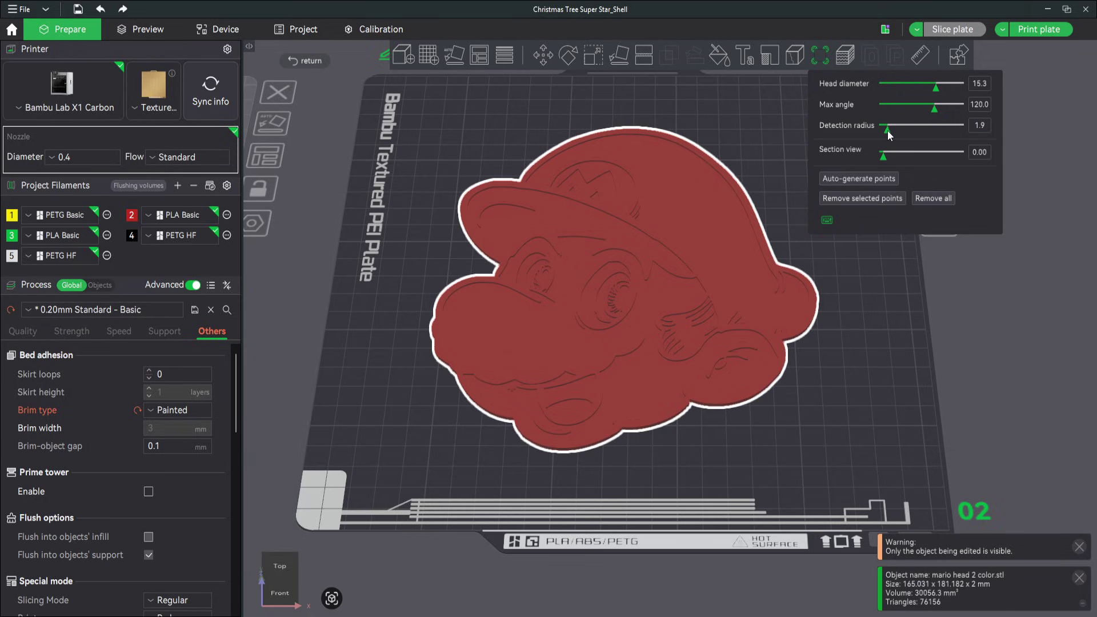
left_click_drag(886, 130, 975, 129)
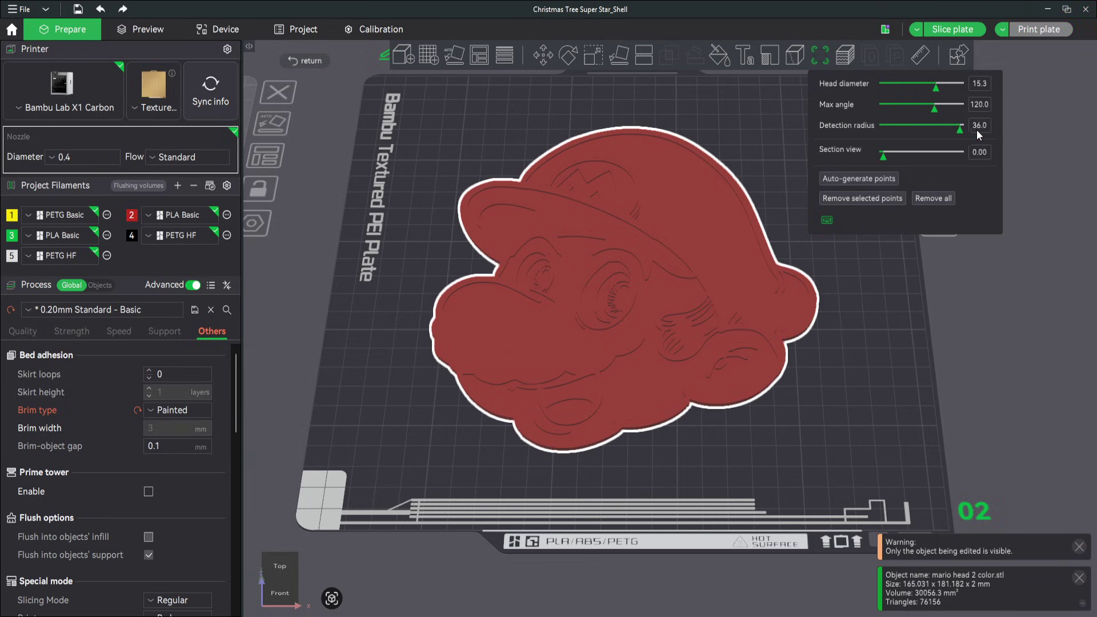
left_click(866, 179)
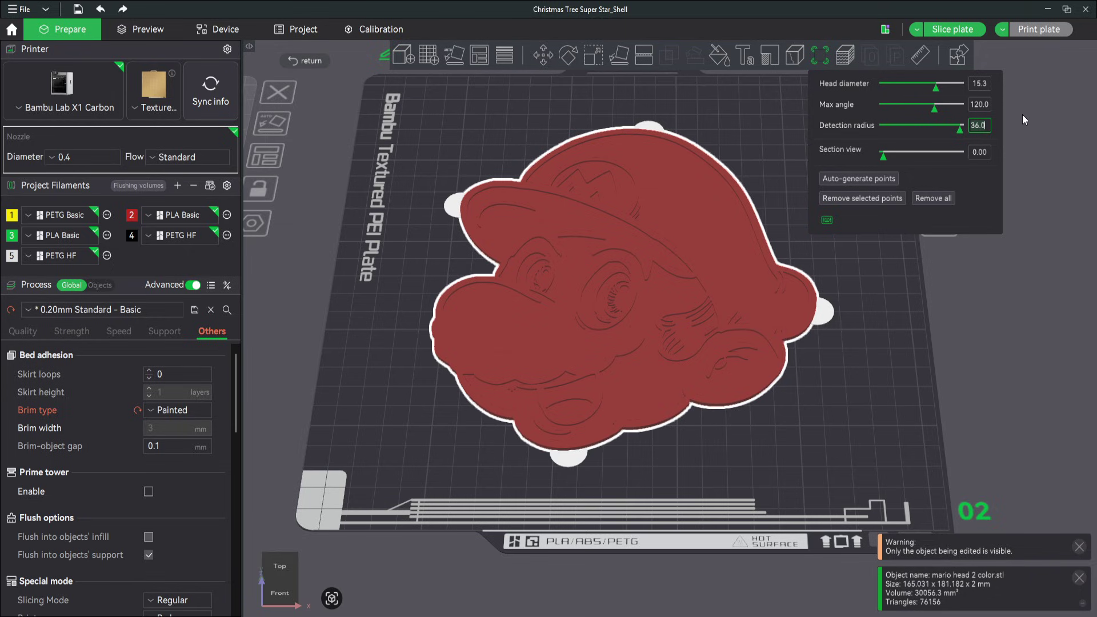
Replace the Mario head's ears with auto-generated ones using a detection radius of 1 and a max angle of 180.
type("1")
key("Return")
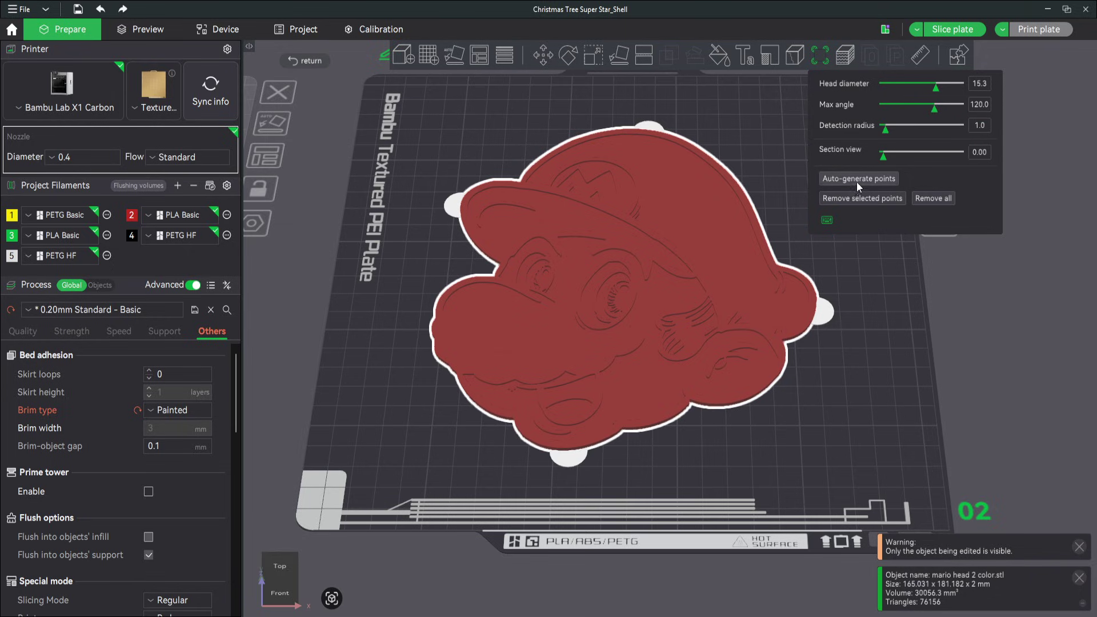
left_click(930, 199)
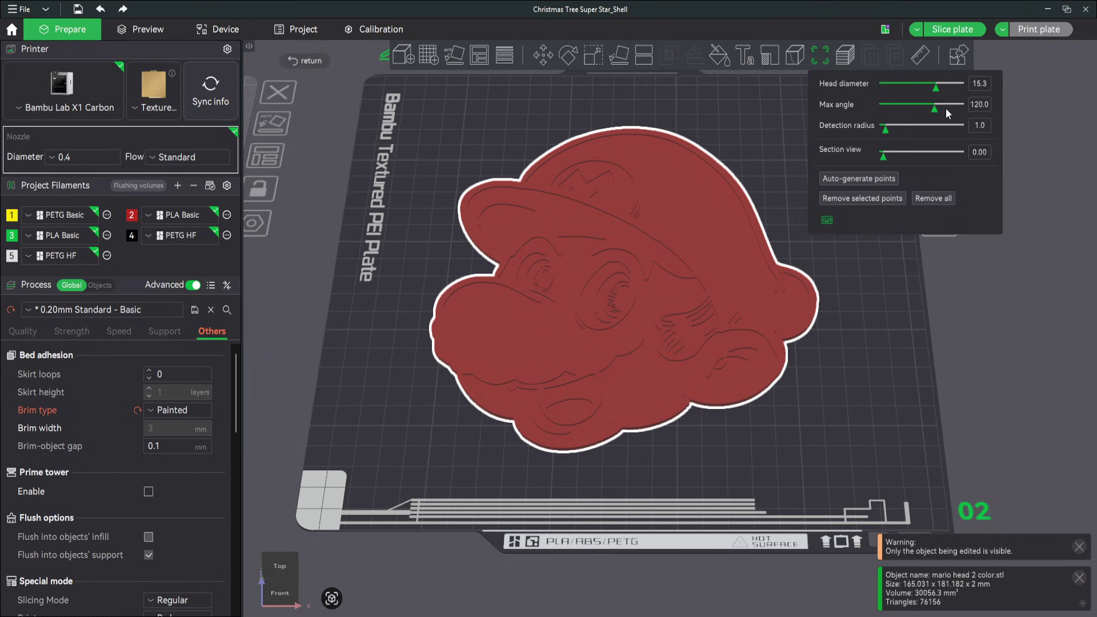
left_click_drag(933, 109, 954, 111)
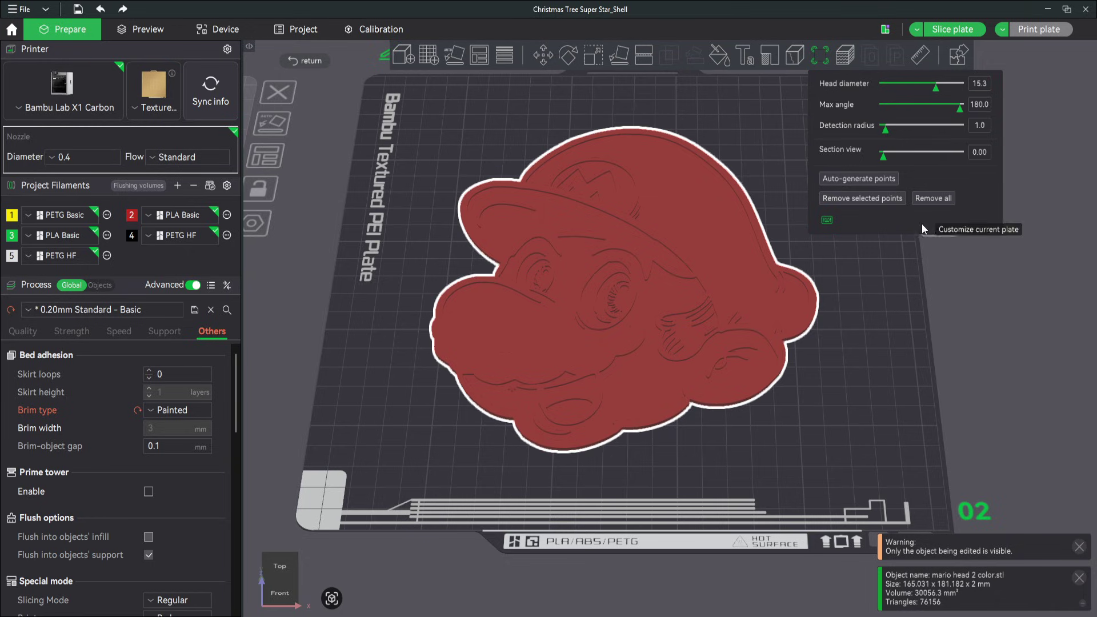
left_click(856, 177)
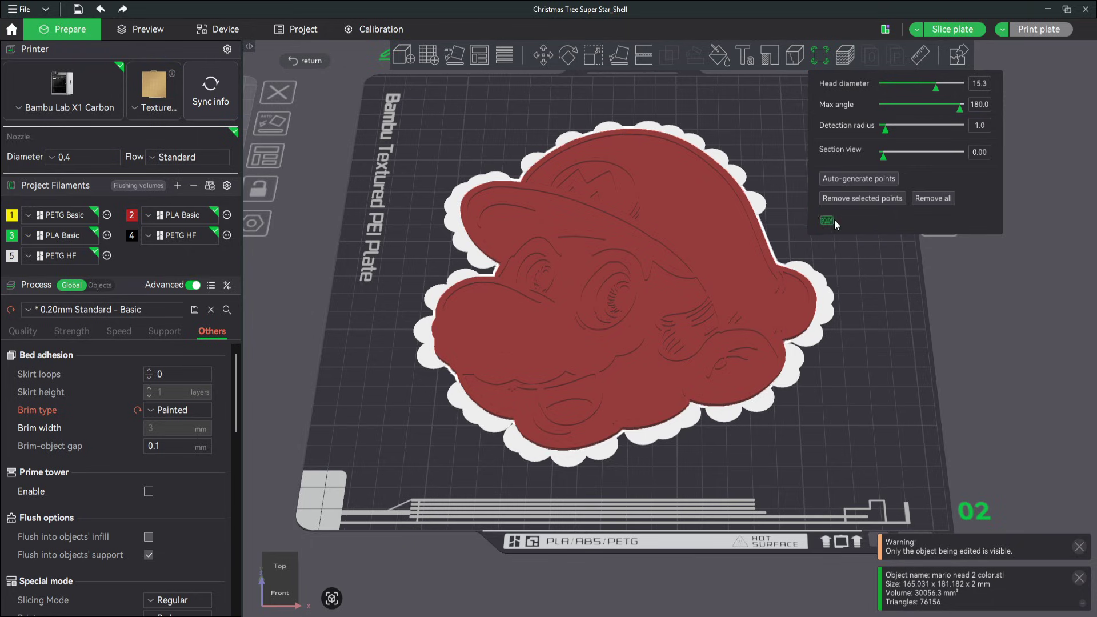
Leave brim ear editing on the Mario head and slice plate 2 to preview its printed ears.
mouse_move(828, 222)
left_click(819, 57)
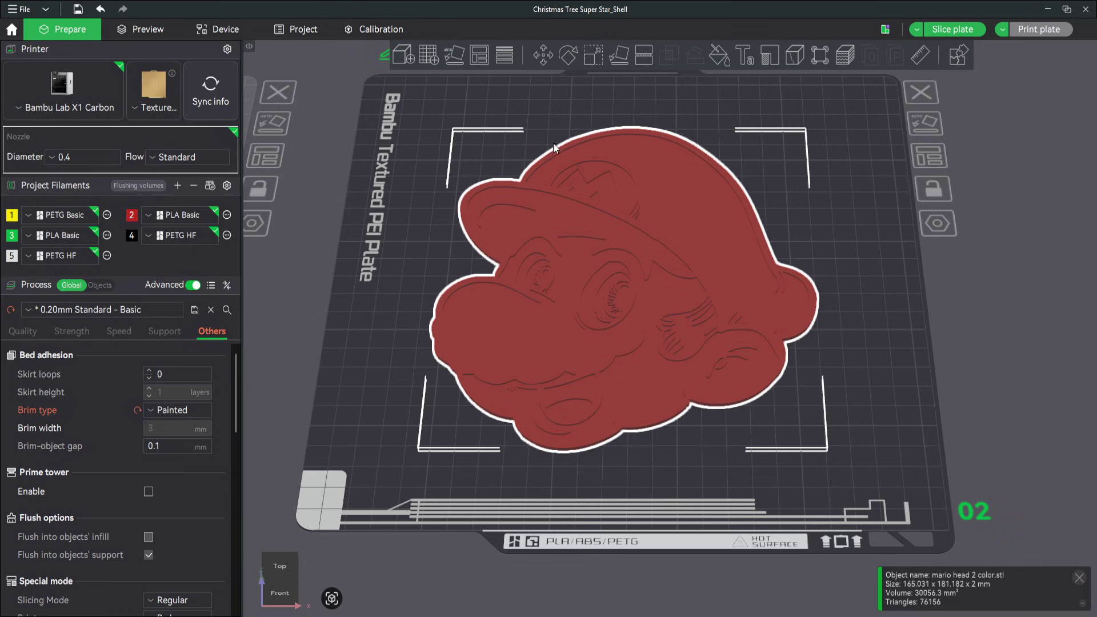
left_click(949, 29)
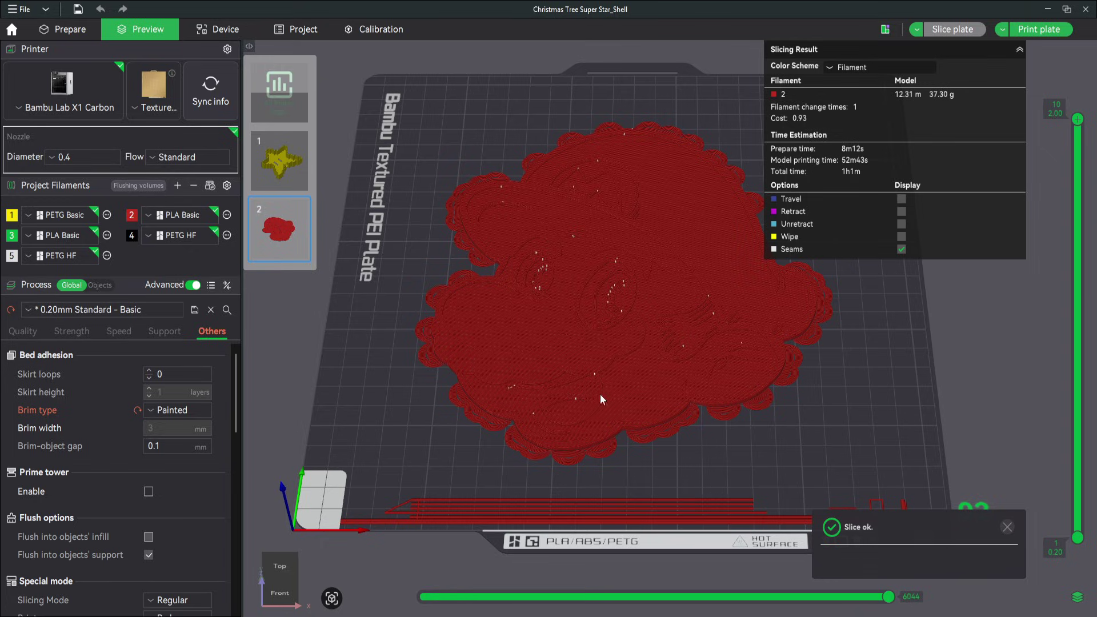
Return to the preparation view, inspect the Mario head's ears in the brim ears tool, and close the tool.
left_click(76, 29)
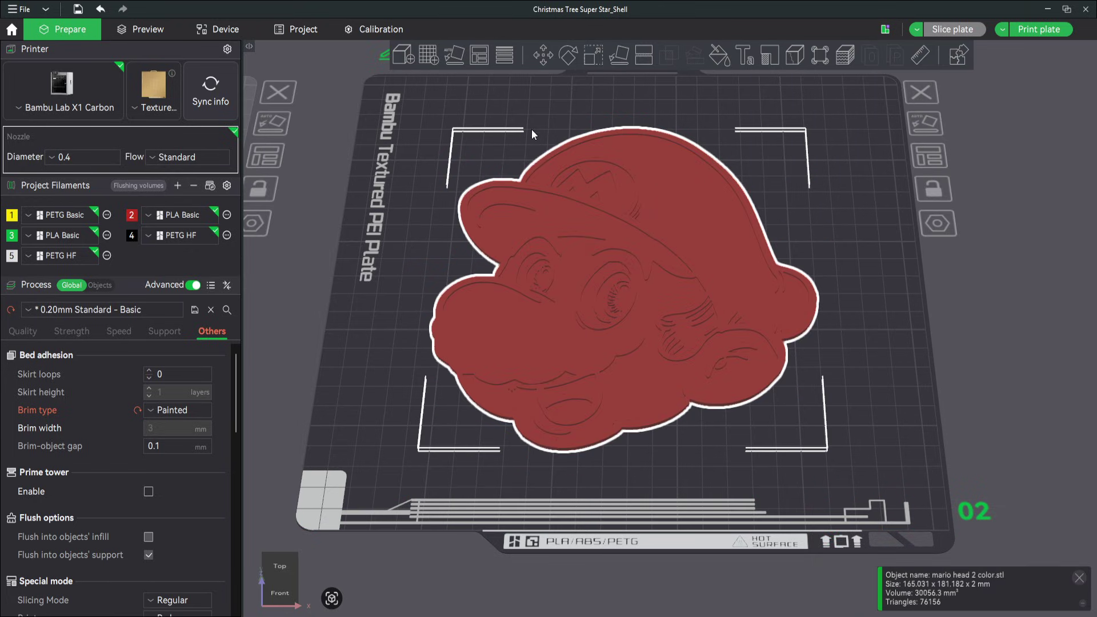
left_click(821, 55)
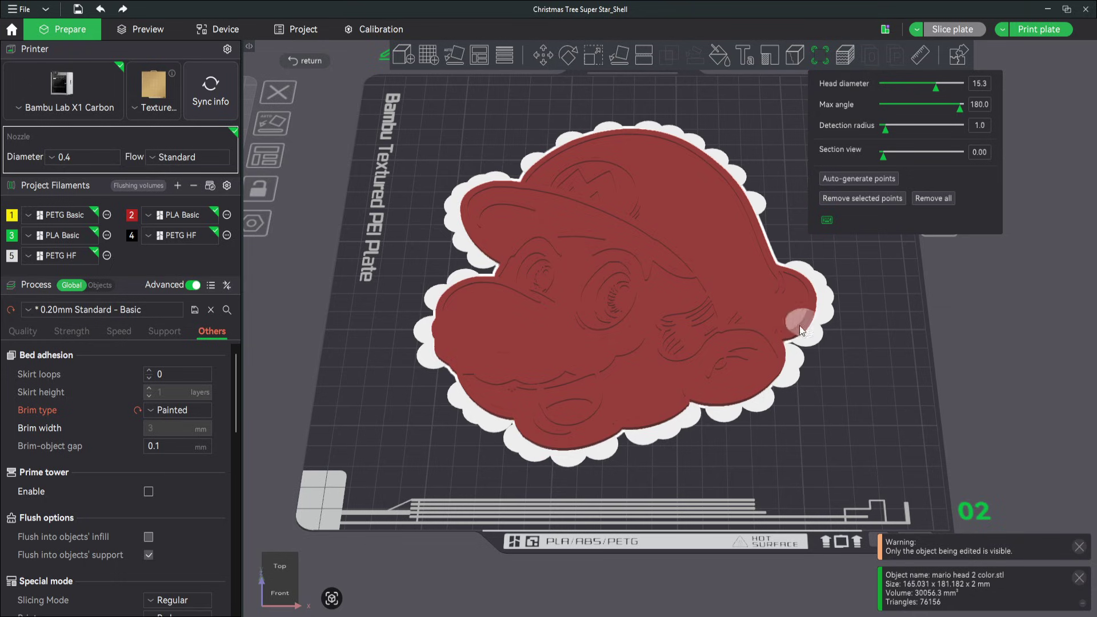
left_click(821, 56)
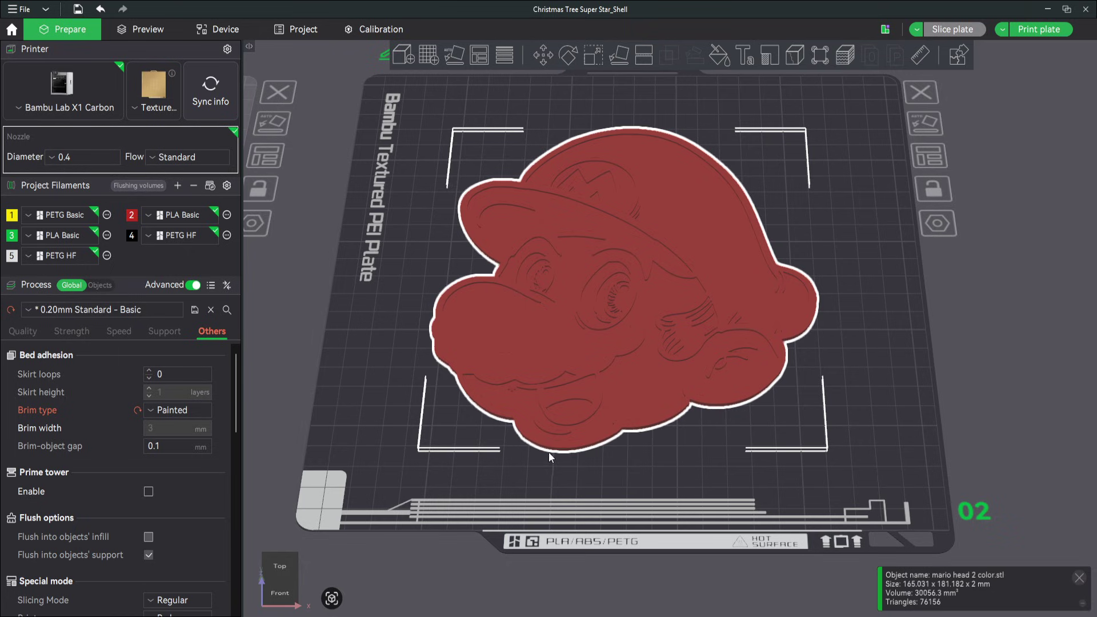
Bring the star shell on plate 1 back into full view.
right_click_drag(548, 452, 863, 443)
right_click_drag(554, 429, 795, 442)
mouse_move(564, 467)
right_mouse_down()
mouse_move(695, 469)
mouse_move(681, 475)
right_mouse_up()
right_click_drag(559, 472, 619, 482)
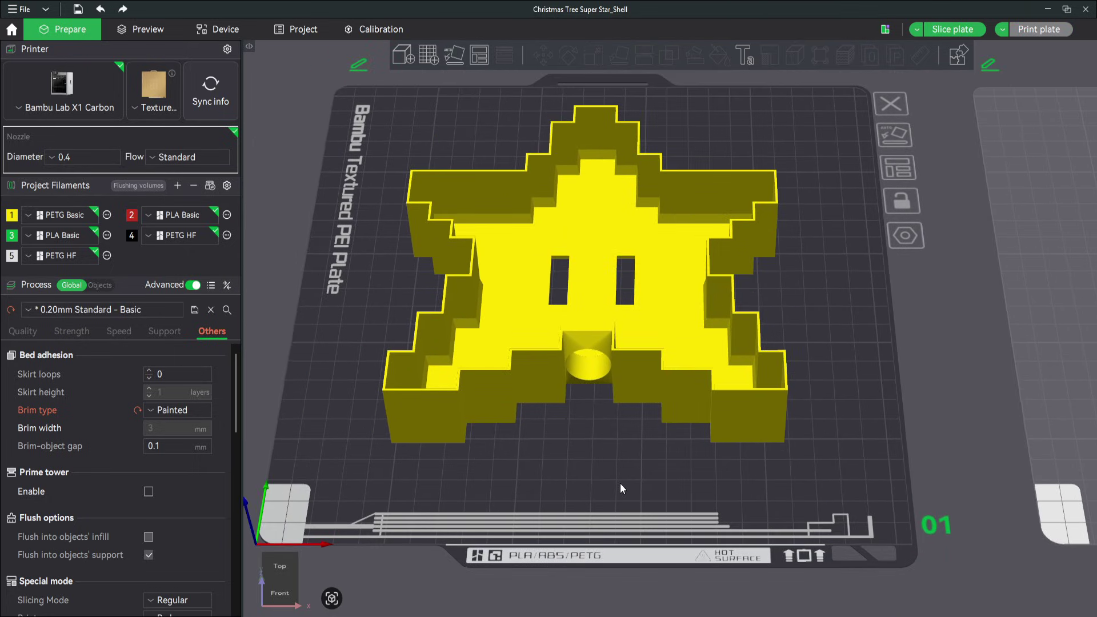
left_click_drag(605, 485, 606, 496)
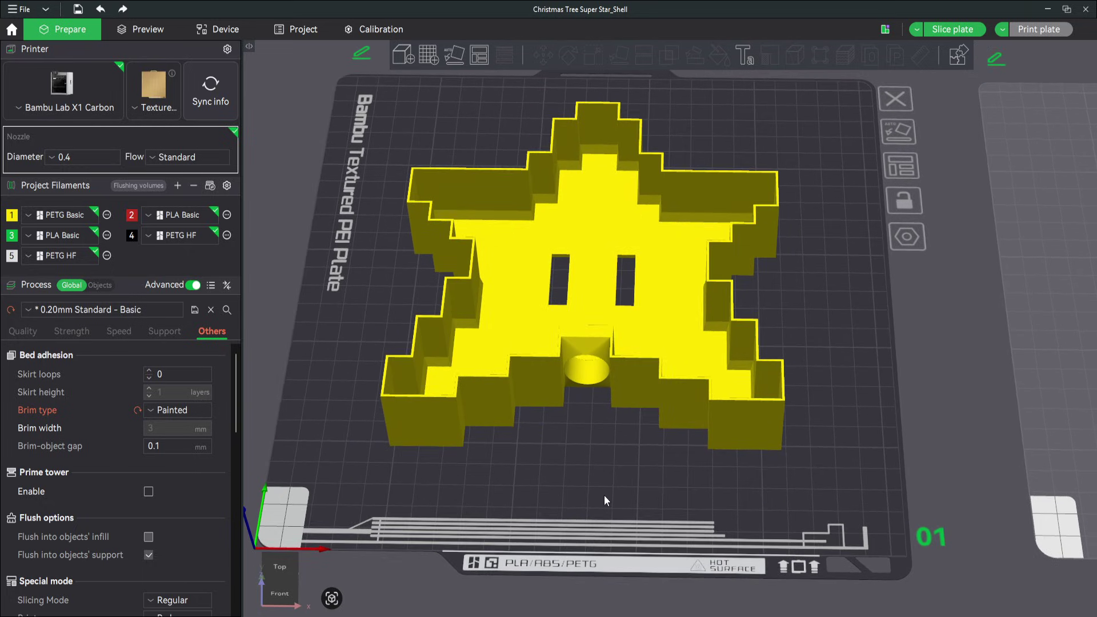
right_click_drag(605, 494, 632, 491)
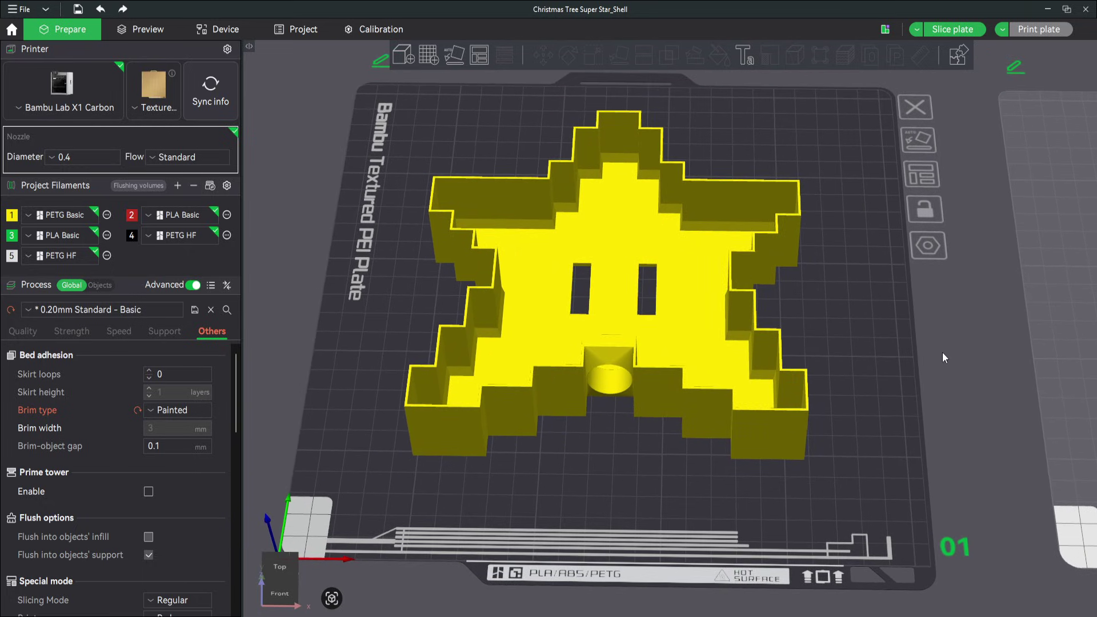